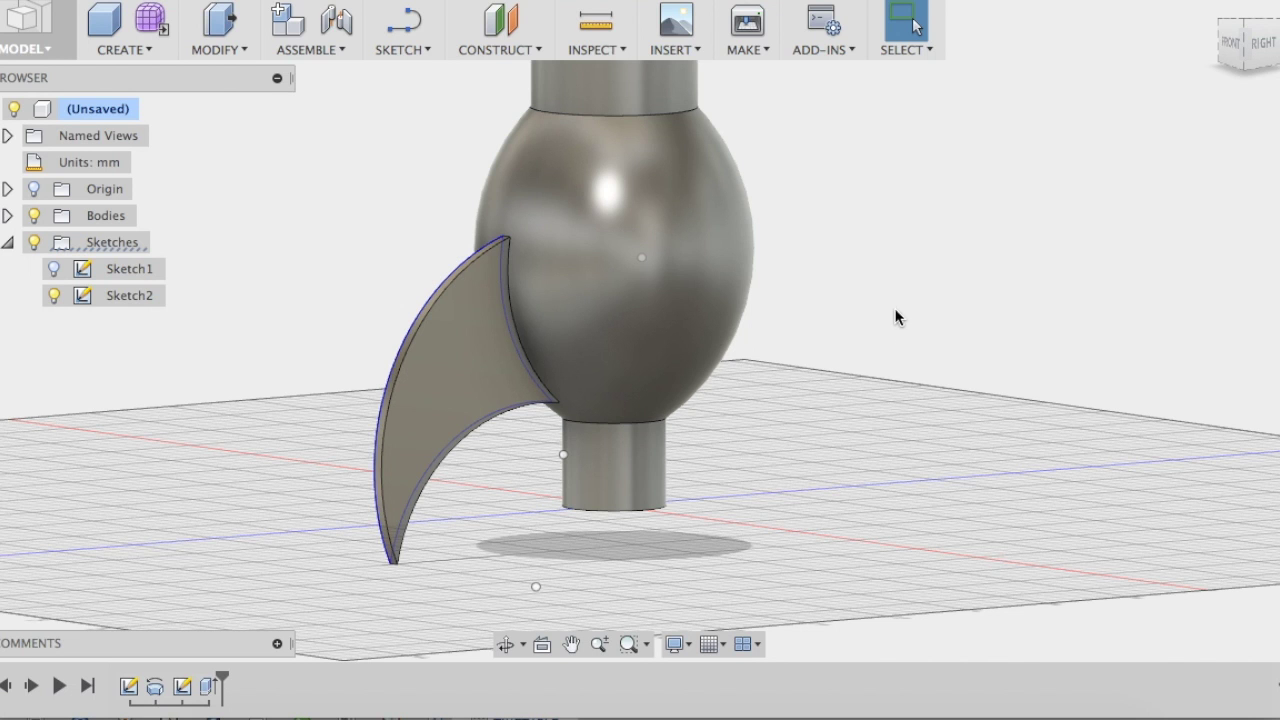
- Open Sketch2 for editing, copy its entire fin profile, and finish the sketch
{"action": "middle_click_drag", "start_coordinate": [837, 362], "coordinate": [809, 397], "text": "shift"}
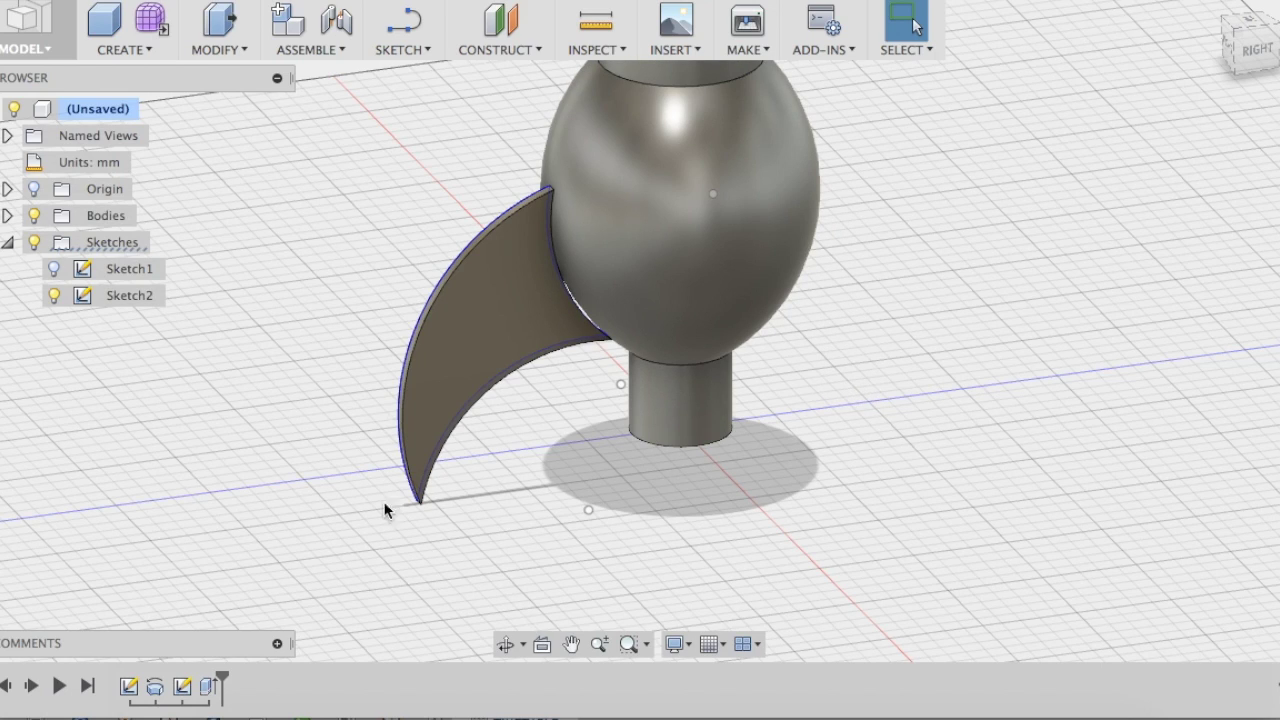
{"action": "left_click", "coordinate": [184, 692]}
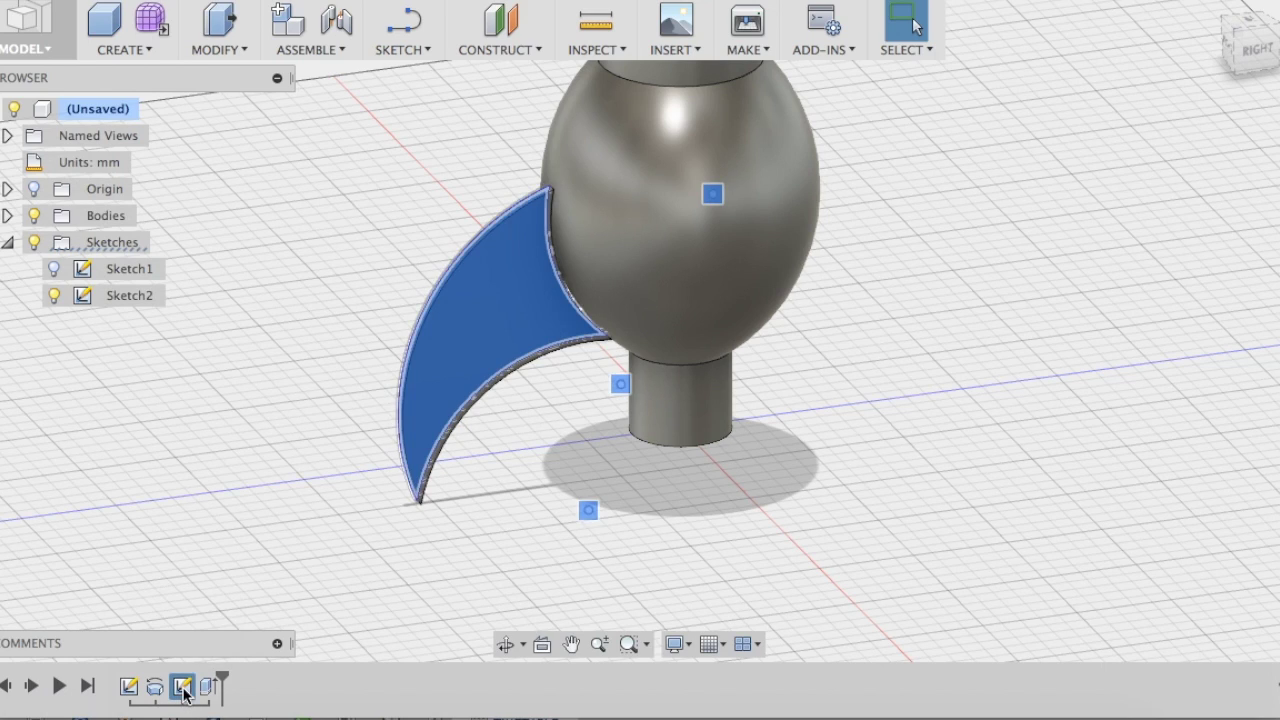
{"action": "right_click", "coordinate": [184, 692]}
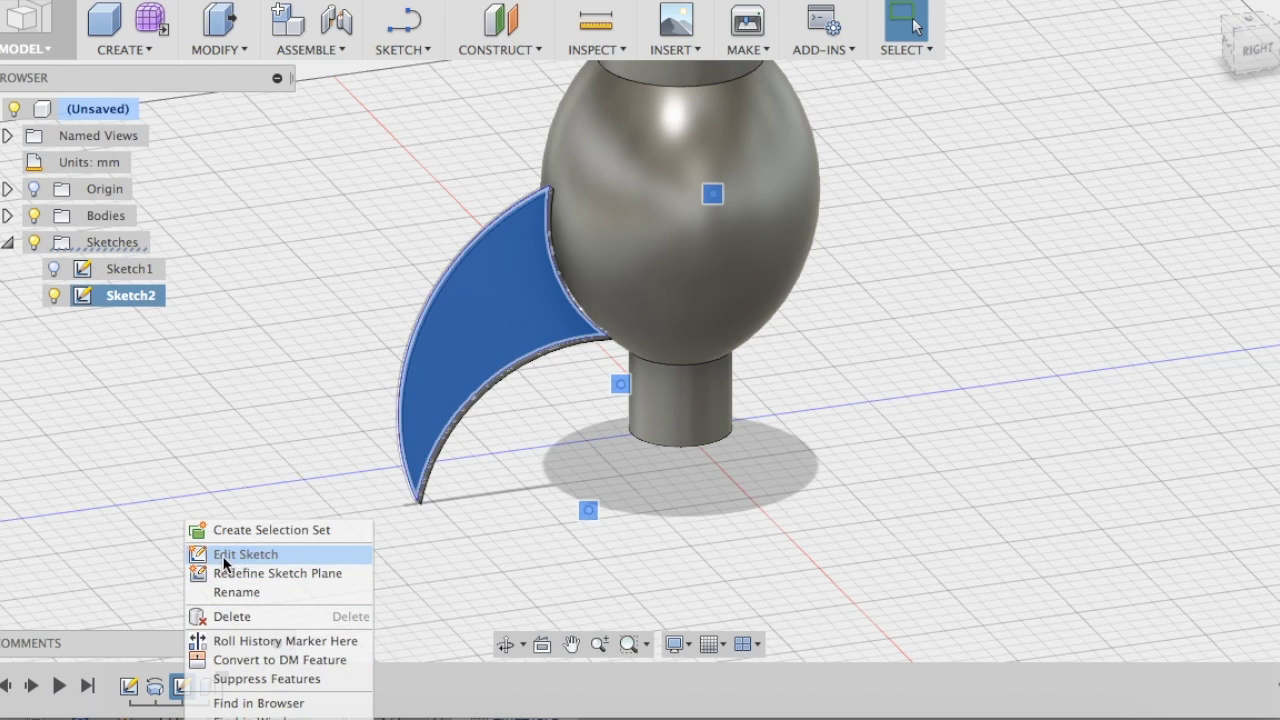
{"action": "left_click", "coordinate": [222, 555]}
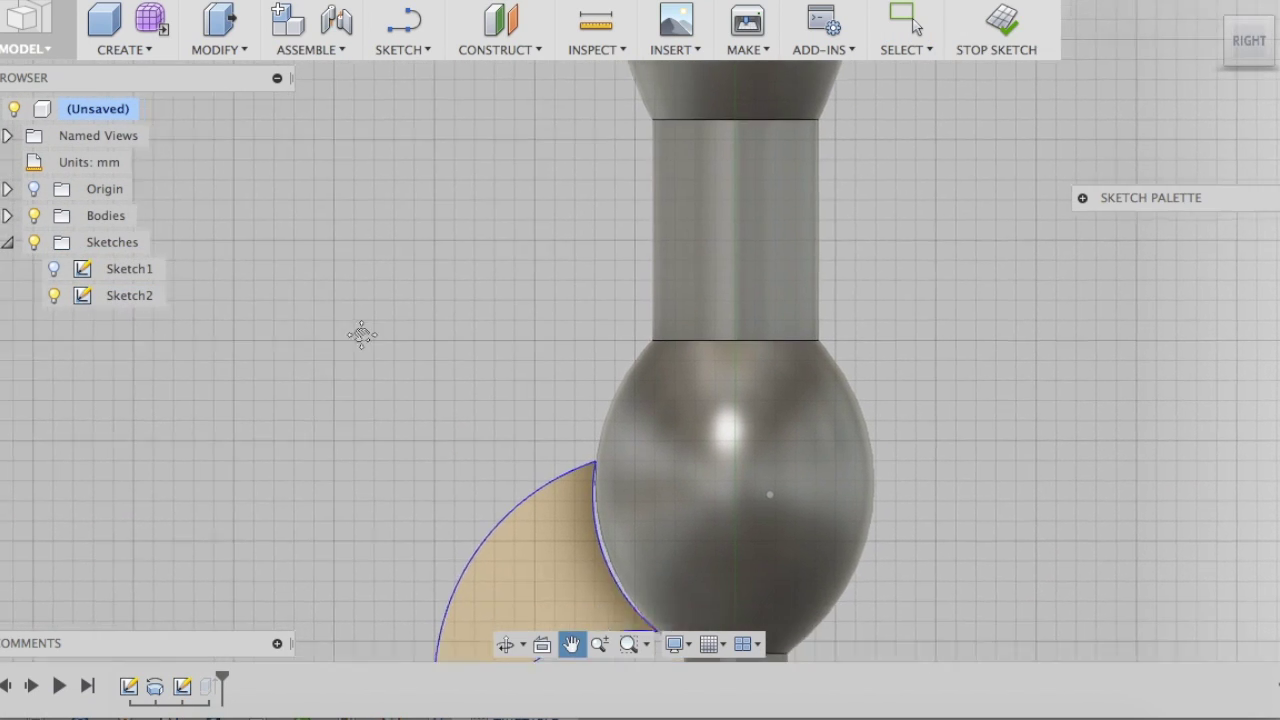
{"action": "middle_click_drag", "start_coordinate": [360, 334], "coordinate": [352, 179]}
{"action": "mouse_move", "coordinate": [369, 158]}
{"action": "left_mouse_down"}
{"action": "mouse_move", "coordinate": [545, 334]}
{"action": "mouse_move", "coordinate": [700, 558]}
{"action": "mouse_move", "coordinate": [732, 575]}
{"action": "left_mouse_up"}
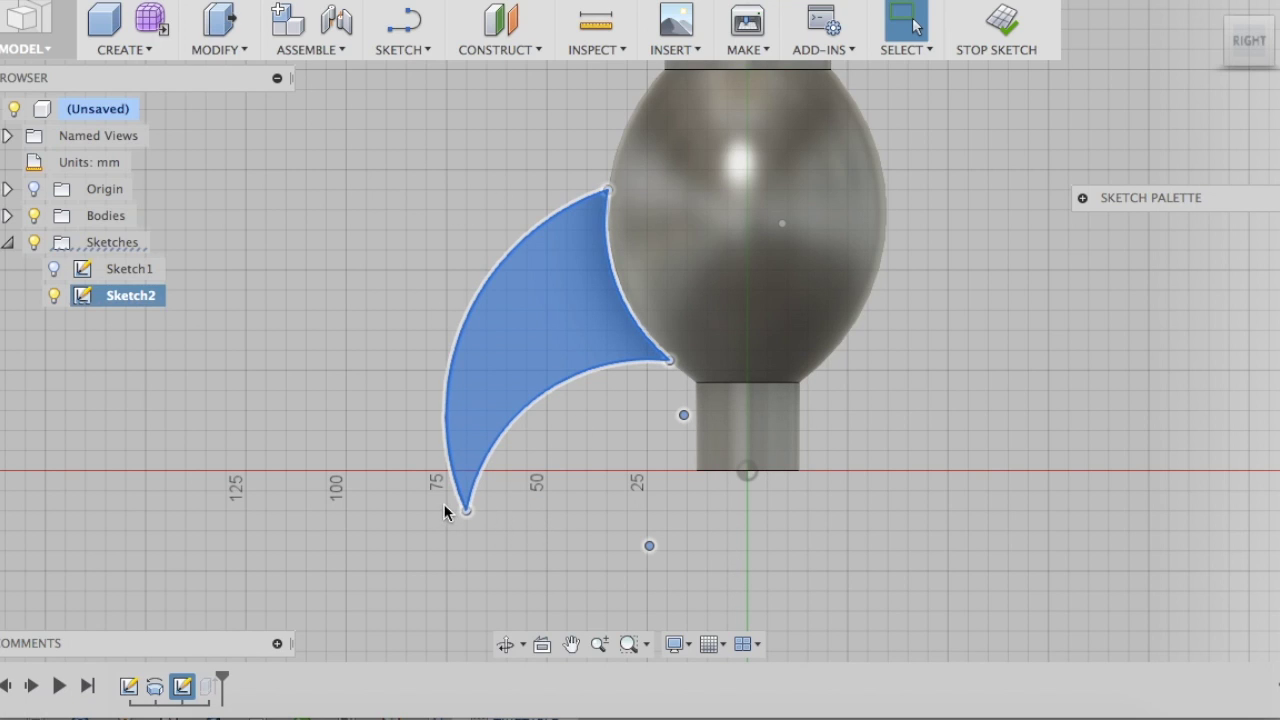
{"action": "left_click", "coordinate": [997, 22]}
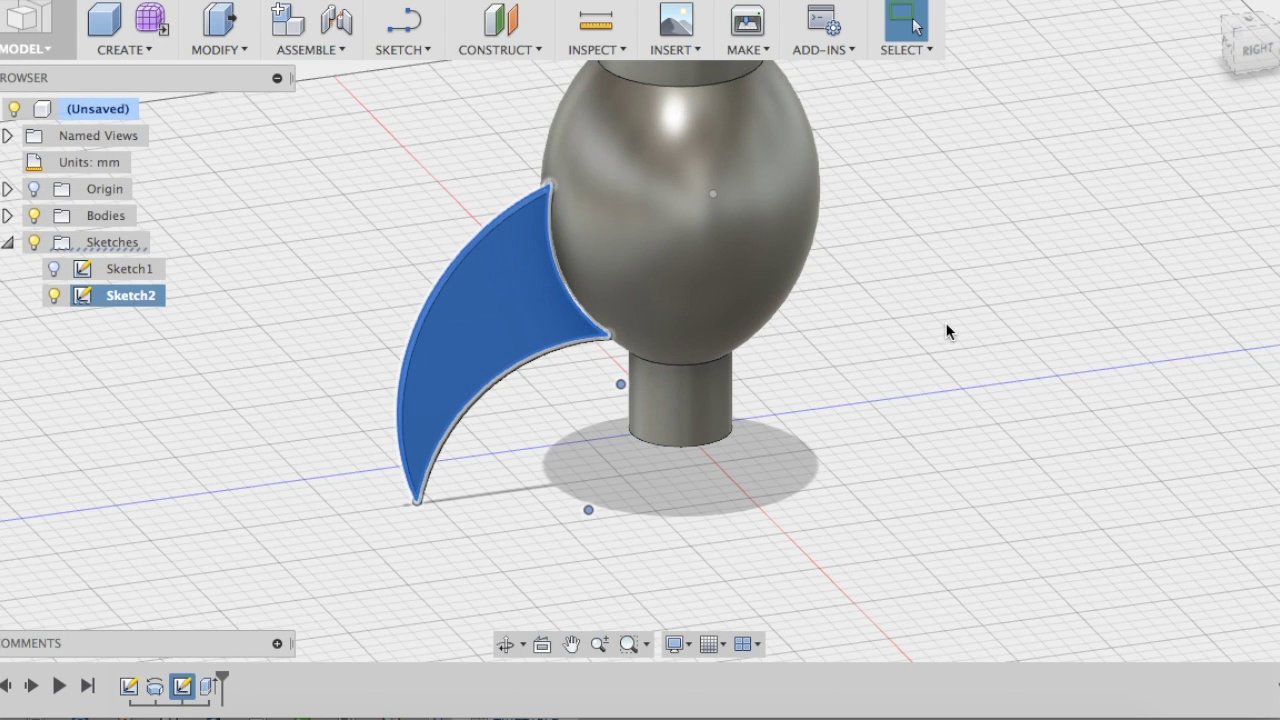
{"action": "left_click", "coordinate": [948, 331]}
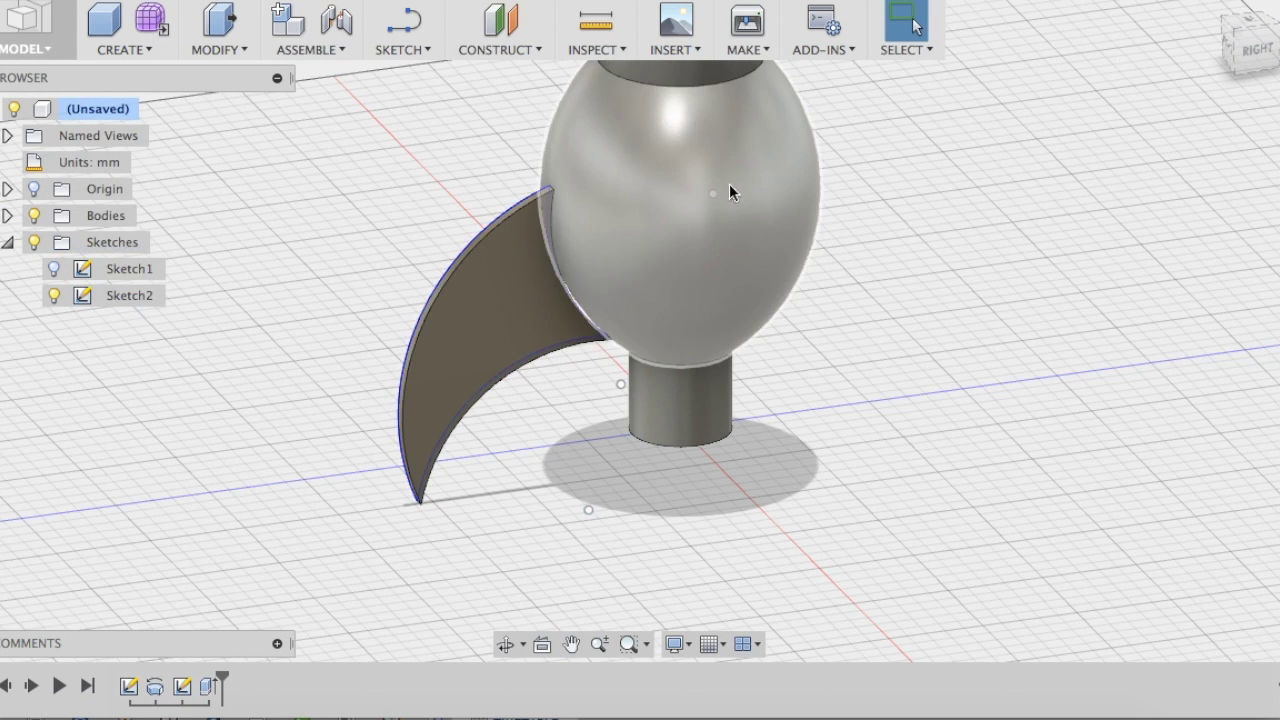
- Create a construction plane at 30 degrees about the vertical origin axis
{"action": "left_click", "coordinate": [507, 52]}
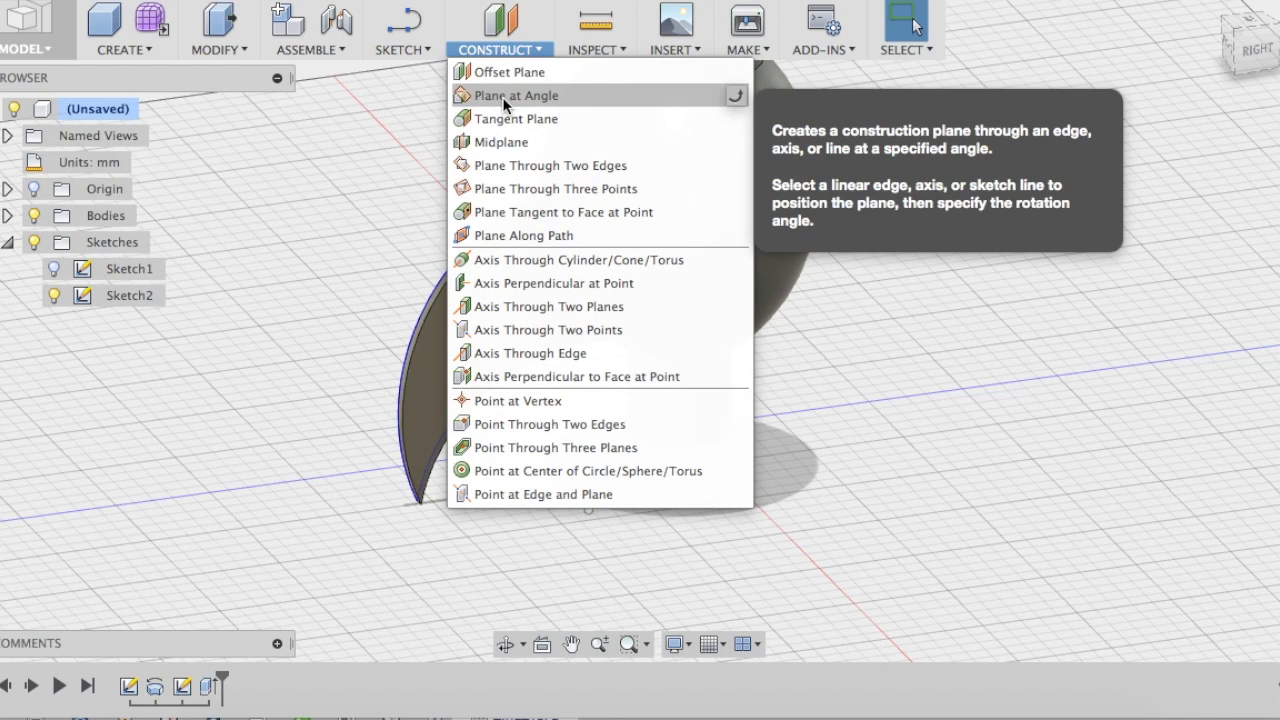
{"action": "left_click", "coordinate": [510, 96]}
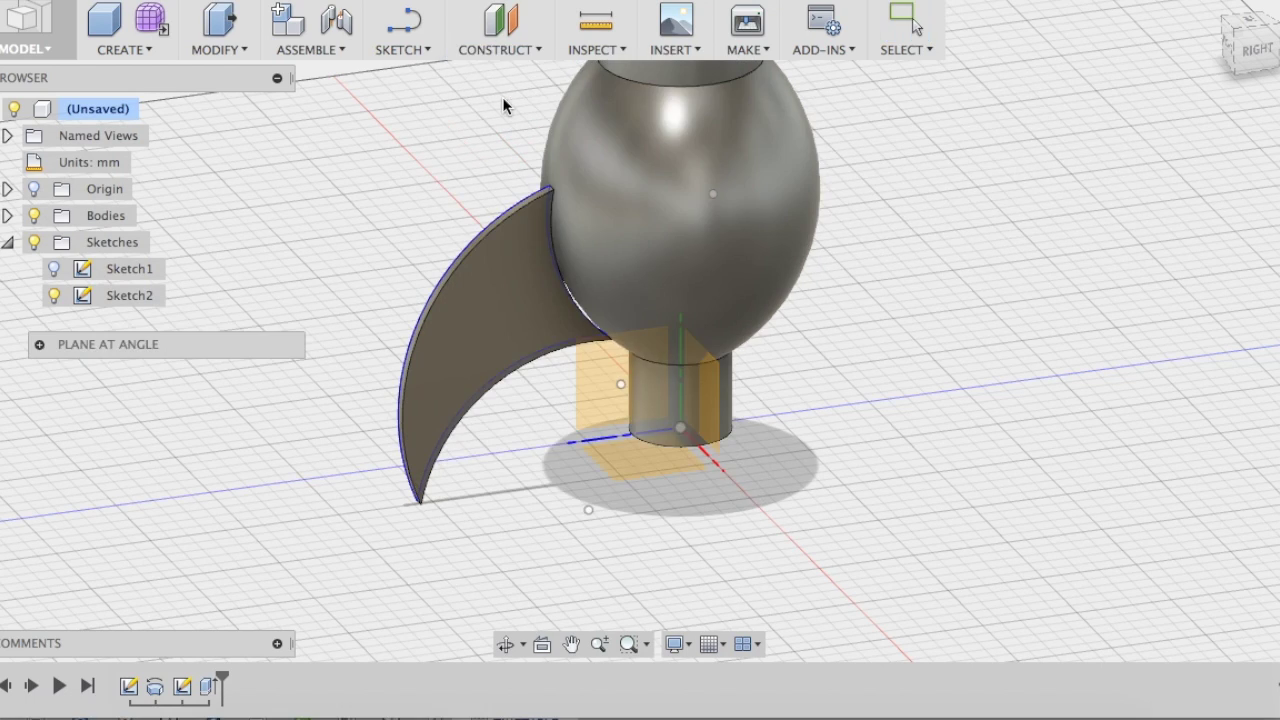
{"action": "left_click", "coordinate": [683, 381]}
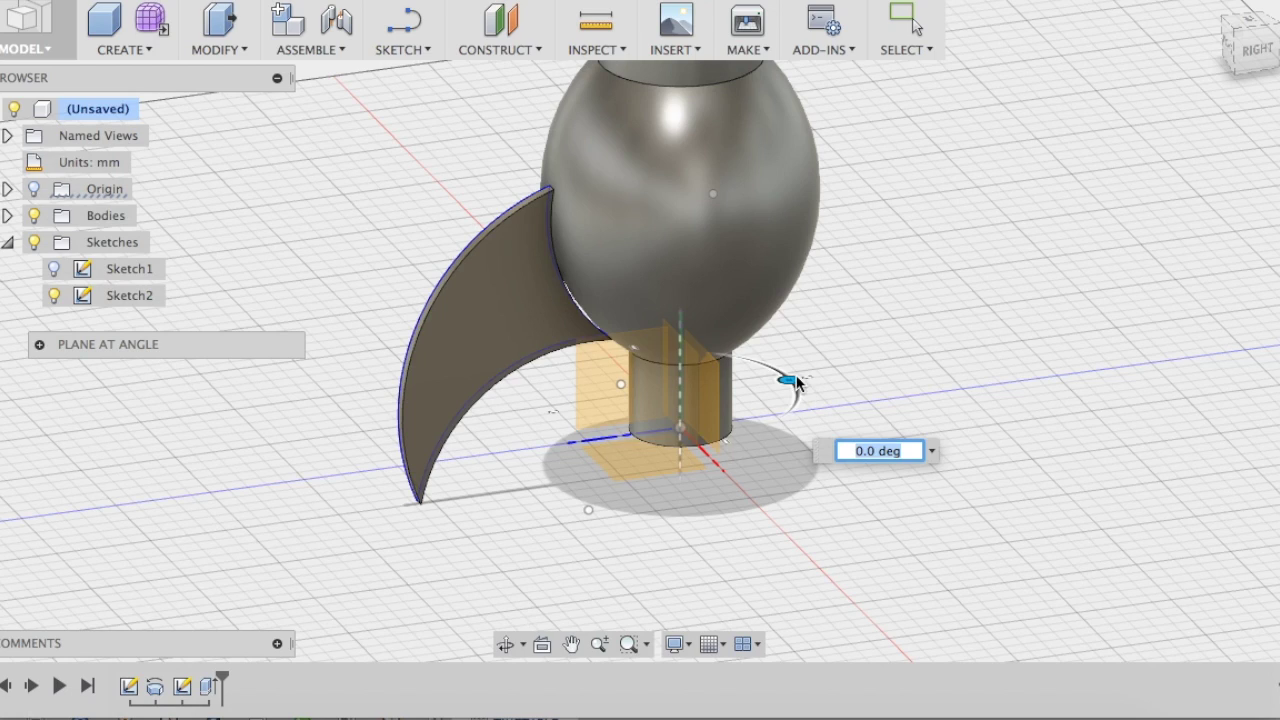
{"action": "type", "text": "30"}
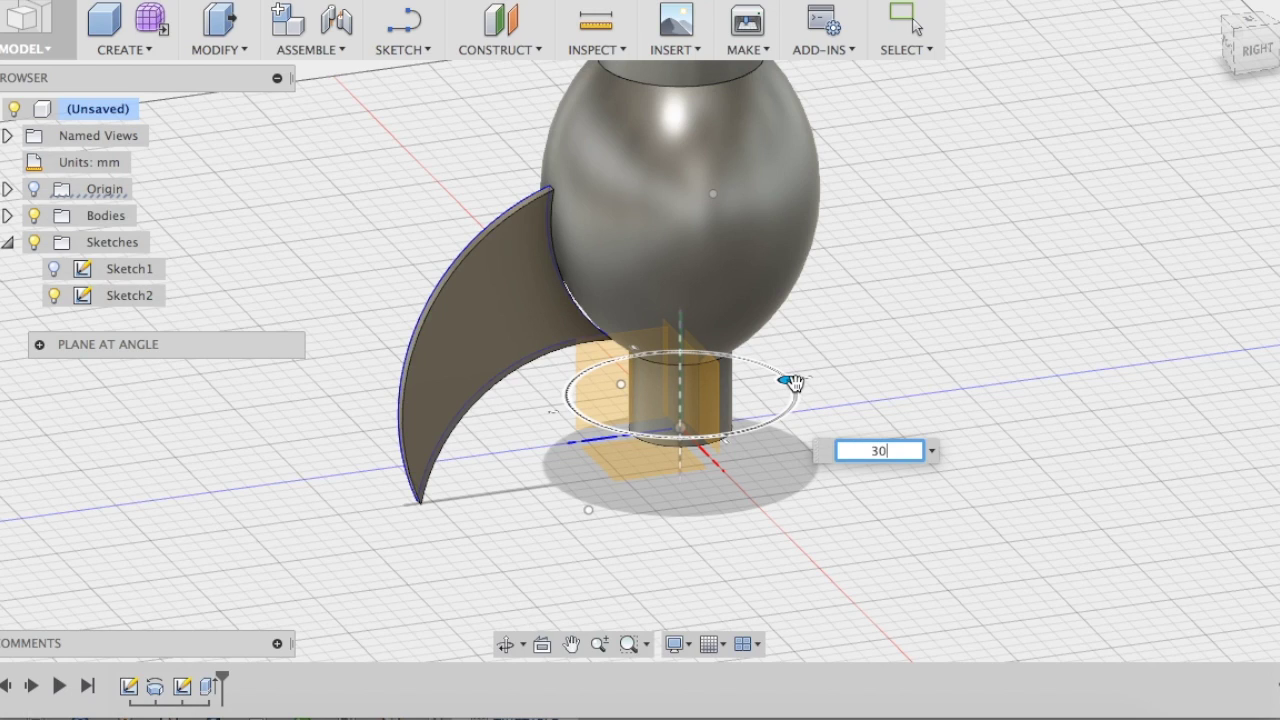
{"action": "key", "text": "Return"}
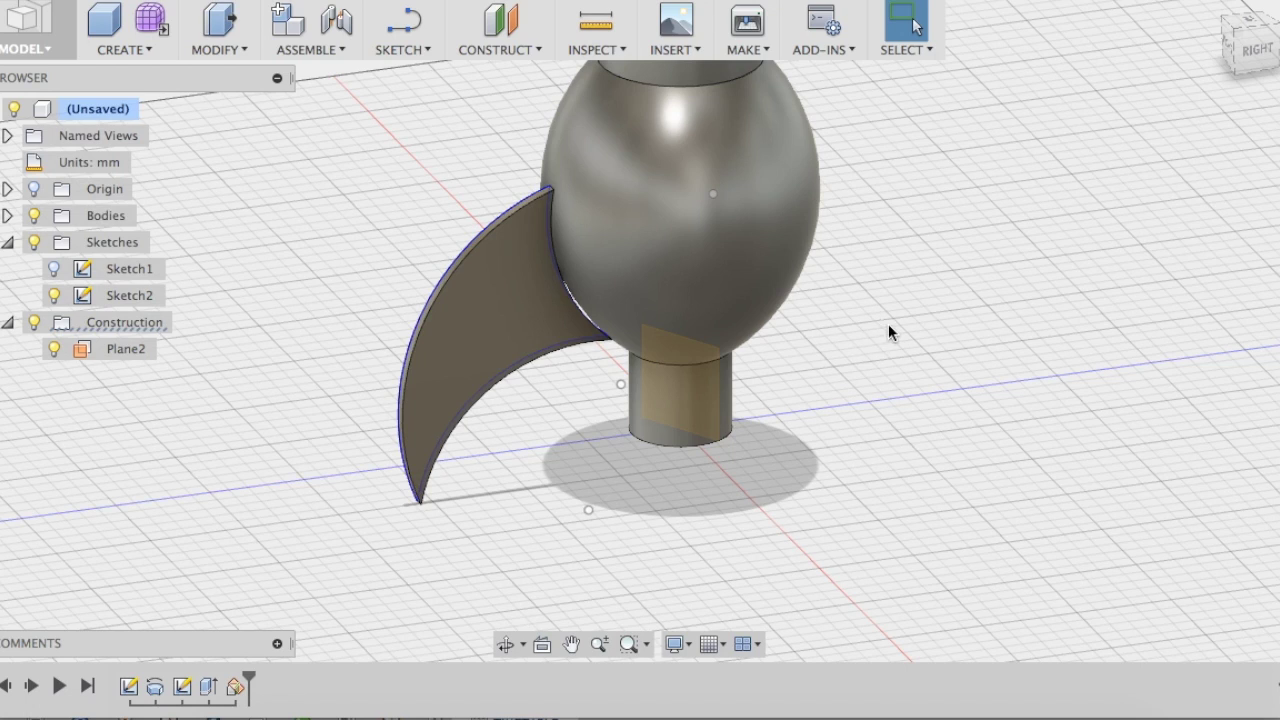
- Start a sketch on the new angled plane and paste the copied fin profile into it
{"action": "left_click", "coordinate": [400, 49]}
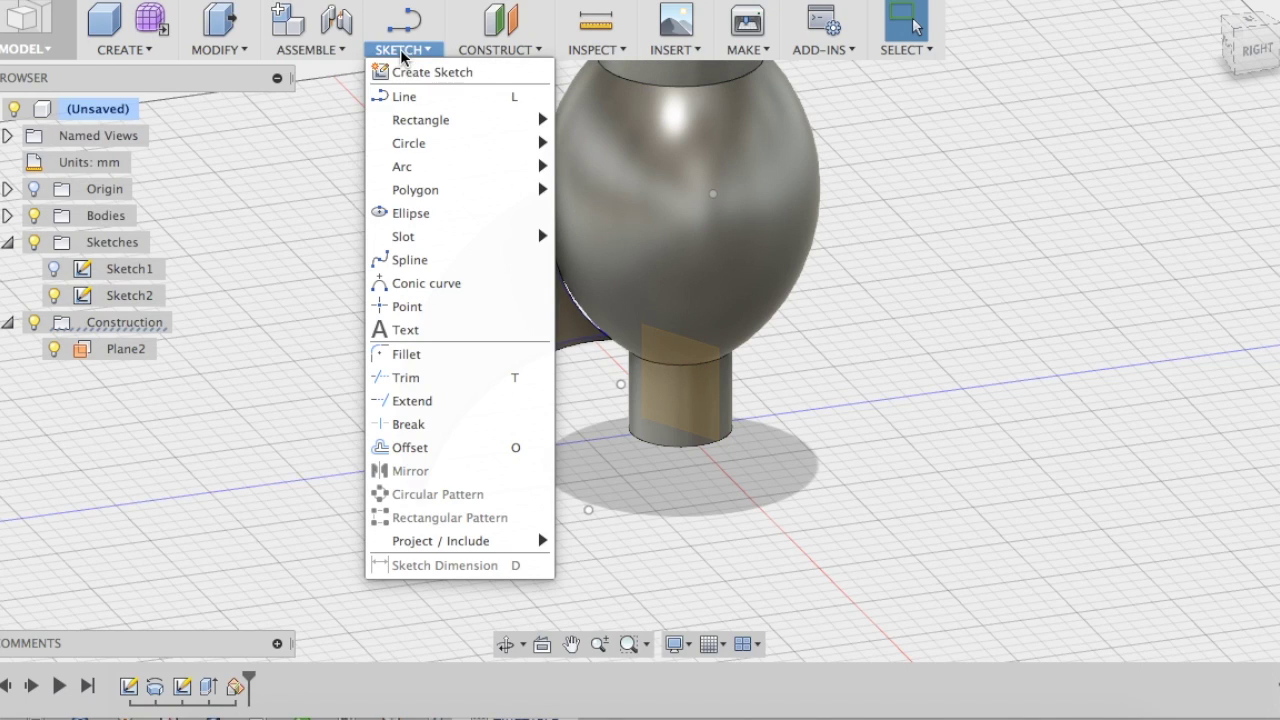
{"action": "left_click", "coordinate": [402, 72]}
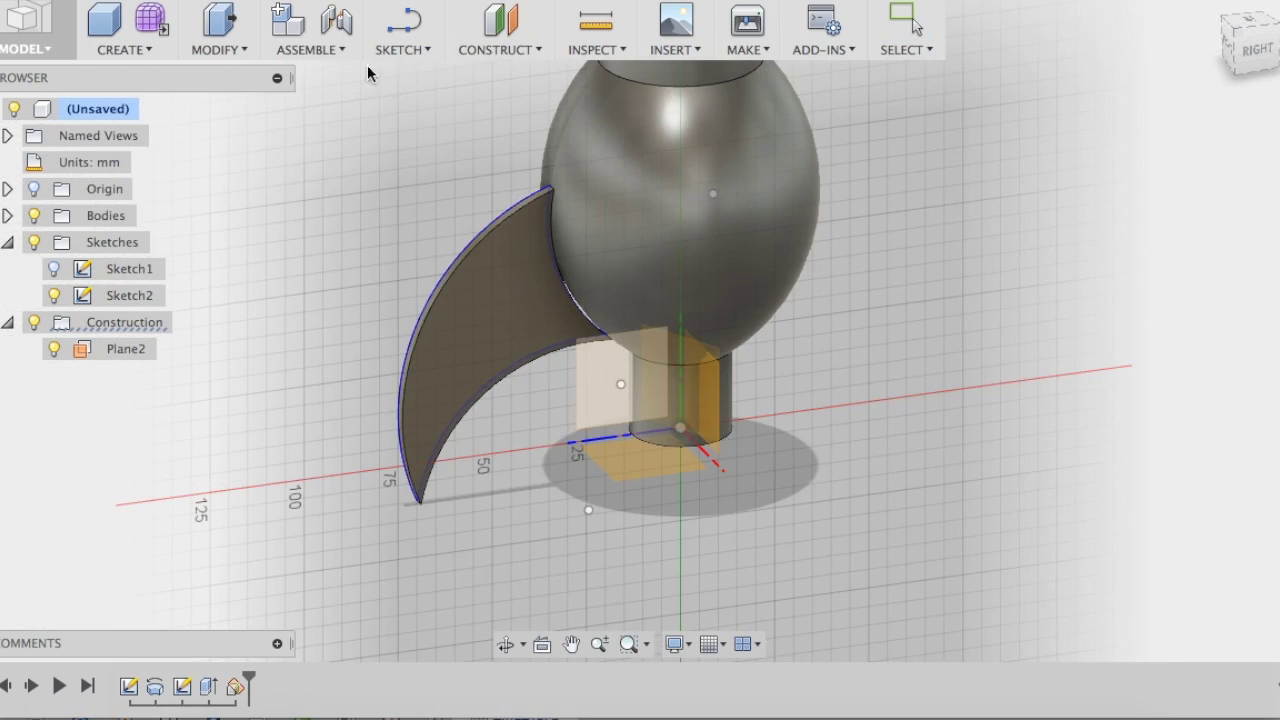
{"action": "left_click", "coordinate": [128, 349]}
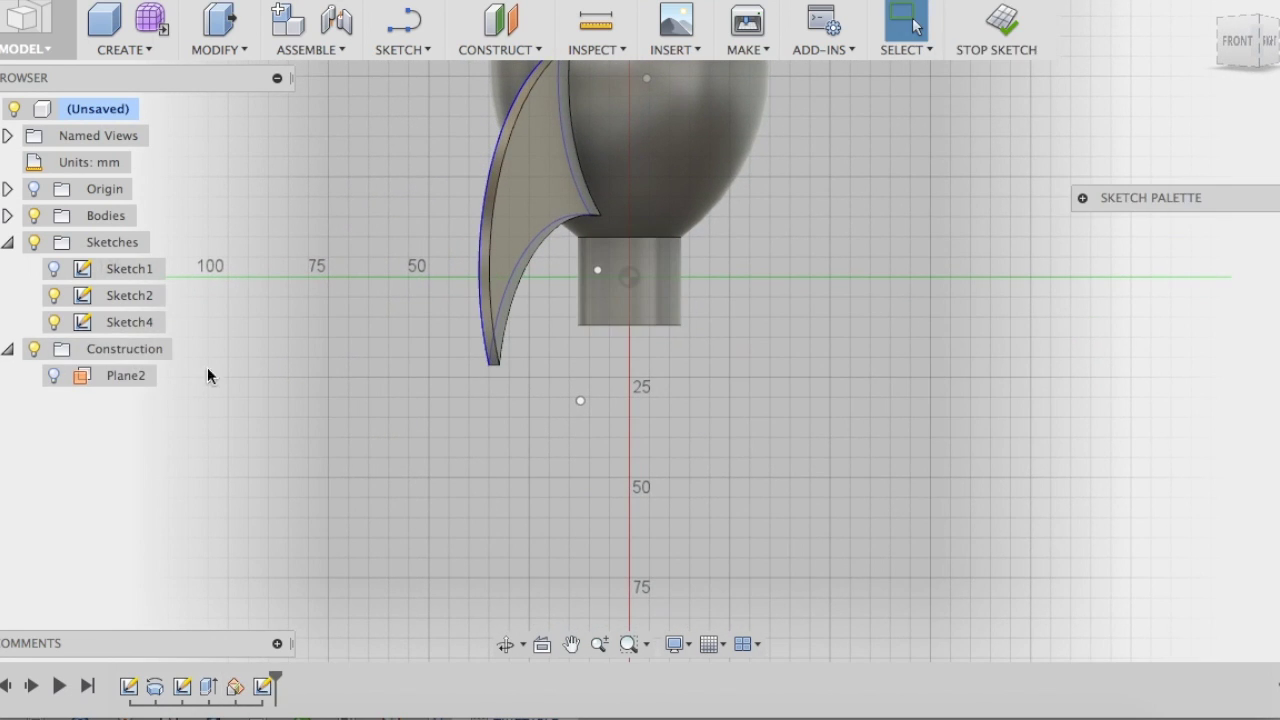
{"action": "mouse_move", "coordinate": [810, 282]}
{"action": "middle_mouse_down"}
{"action": "mouse_move", "coordinate": [734, 366]}
{"action": "mouse_move", "coordinate": [629, 414]}
{"action": "mouse_move", "coordinate": [658, 380]}
{"action": "middle_mouse_up"}
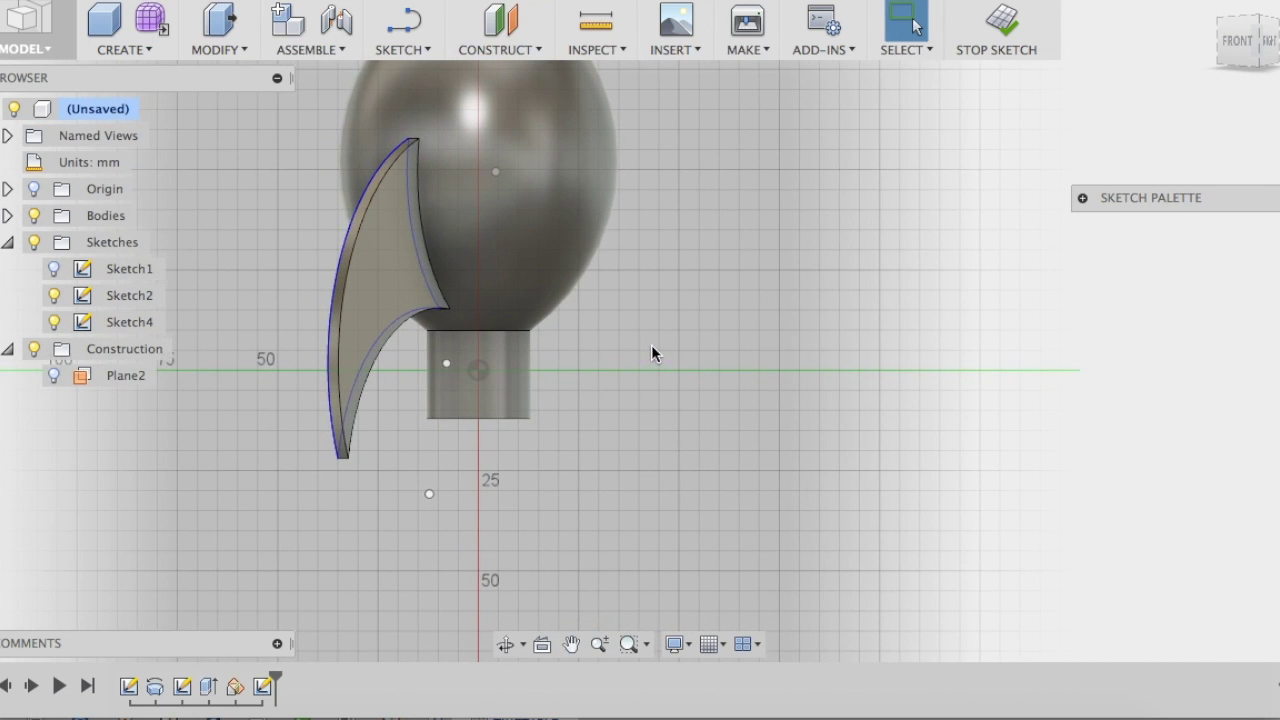
{"action": "key", "text": "m"}
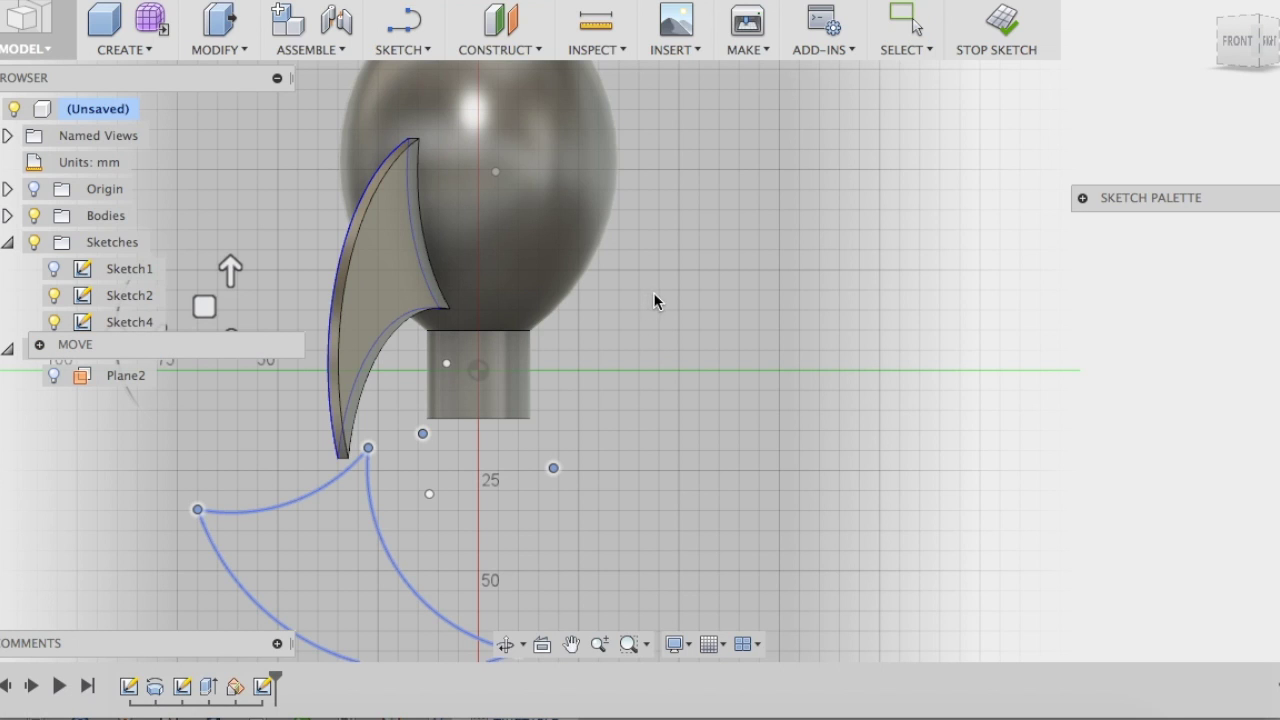
{"action": "middle_click_drag", "start_coordinate": [621, 470], "coordinate": [630, 330]}
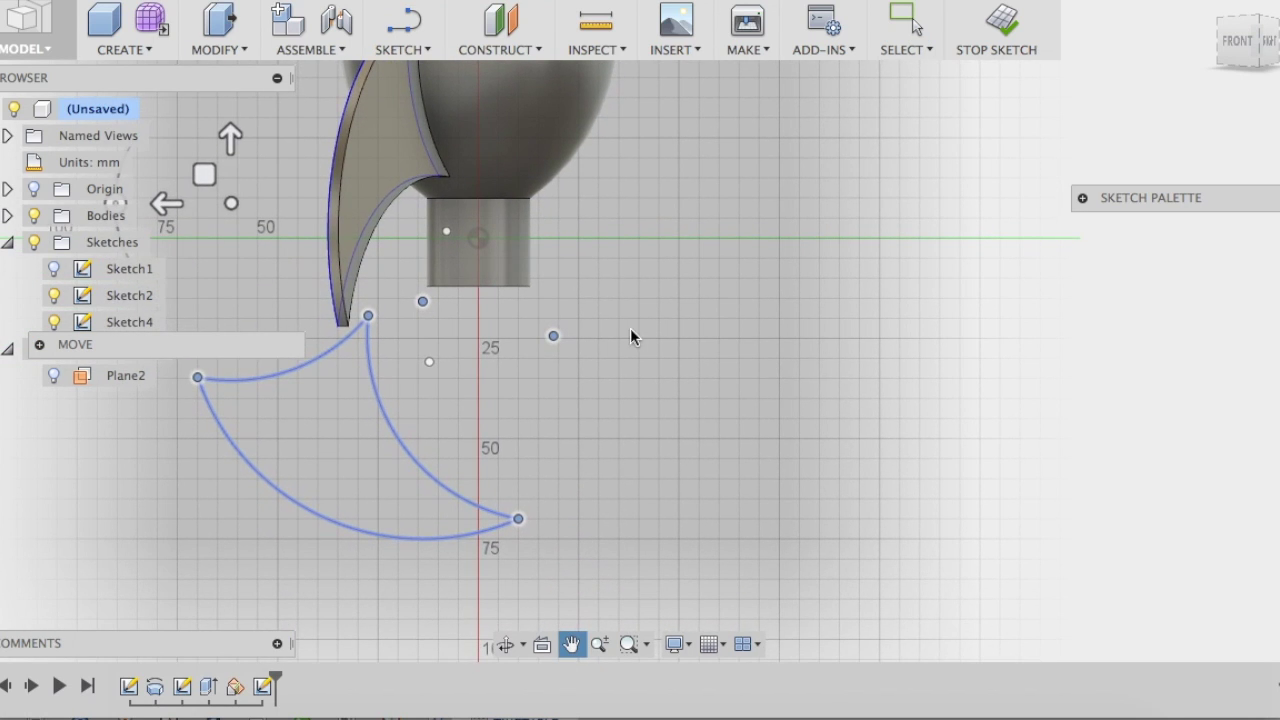
{"action": "middle_click_drag", "start_coordinate": [506, 382], "coordinate": [619, 422]}
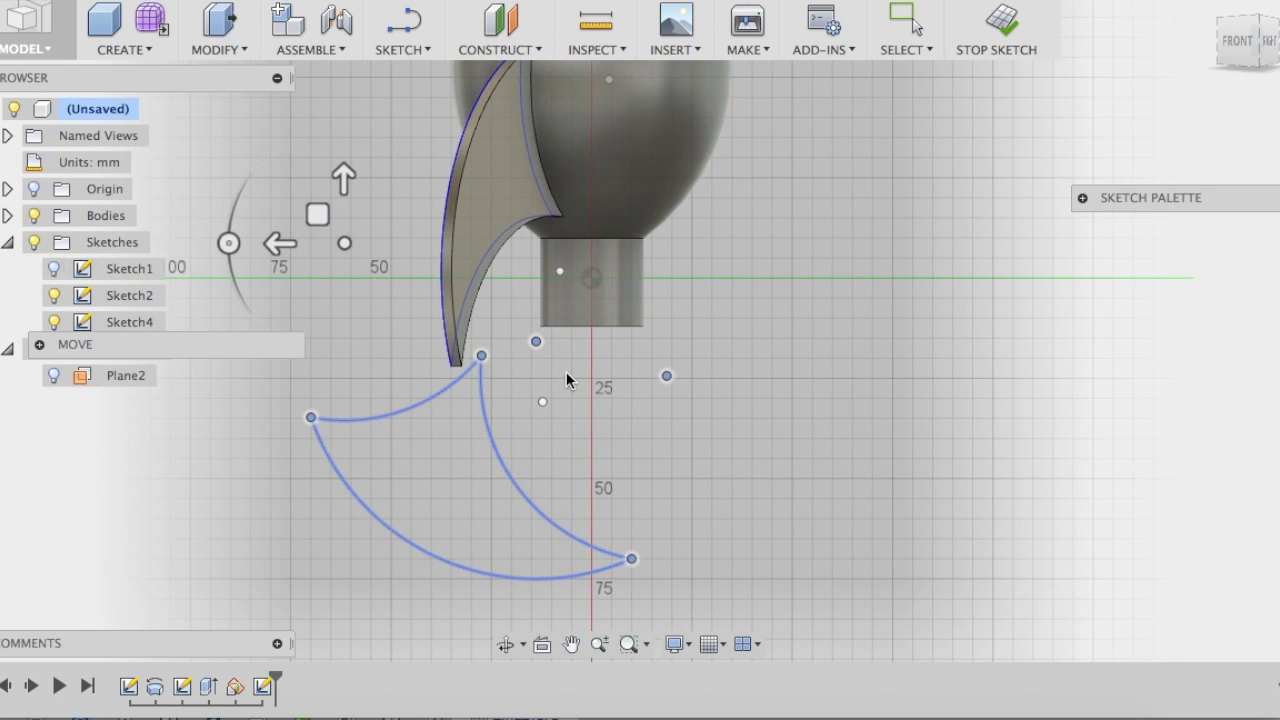
- Move the pasted fin profile 110 mm horizontally to the rocket's opposite side and 50 mm upward
{"action": "left_click_drag", "start_coordinate": [288, 248], "coordinate": [731, 281]}
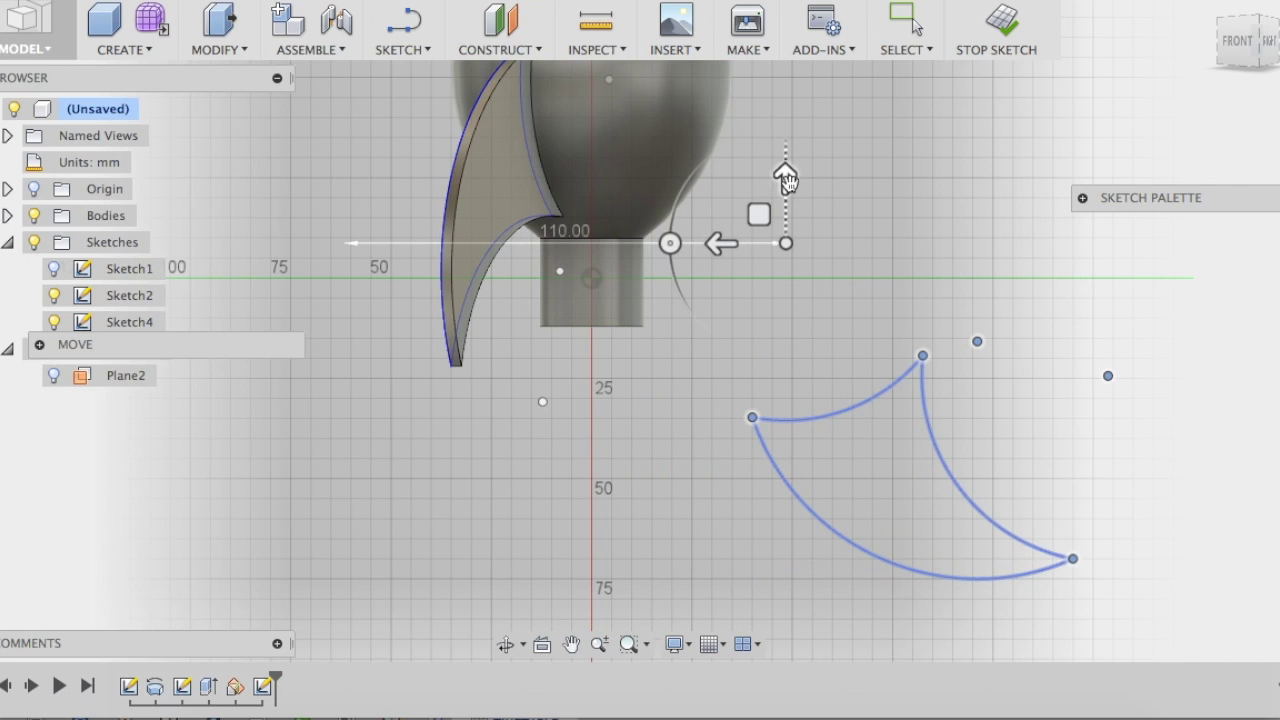
{"action": "left_click_drag", "start_coordinate": [786, 178], "coordinate": [792, 57]}
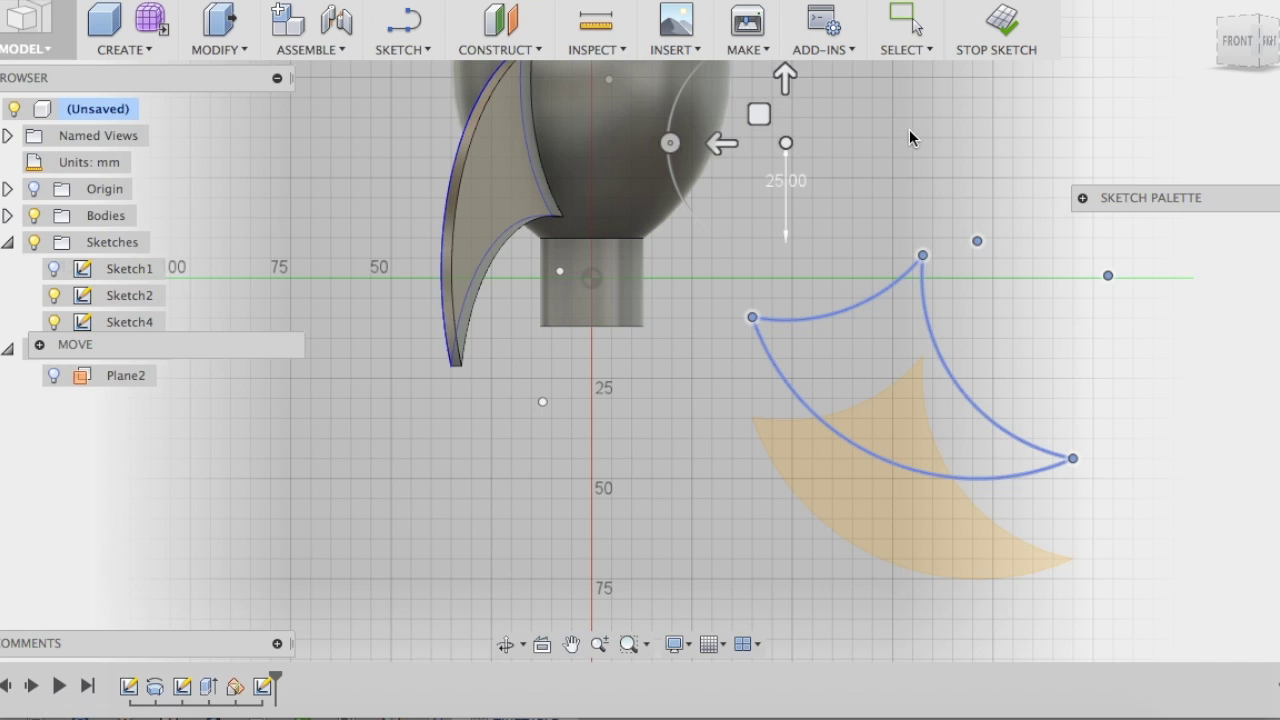
{"action": "middle_click_drag", "start_coordinate": [909, 129], "coordinate": [738, 344]}
{"action": "left_click_drag", "start_coordinate": [615, 289], "coordinate": [618, 188]}
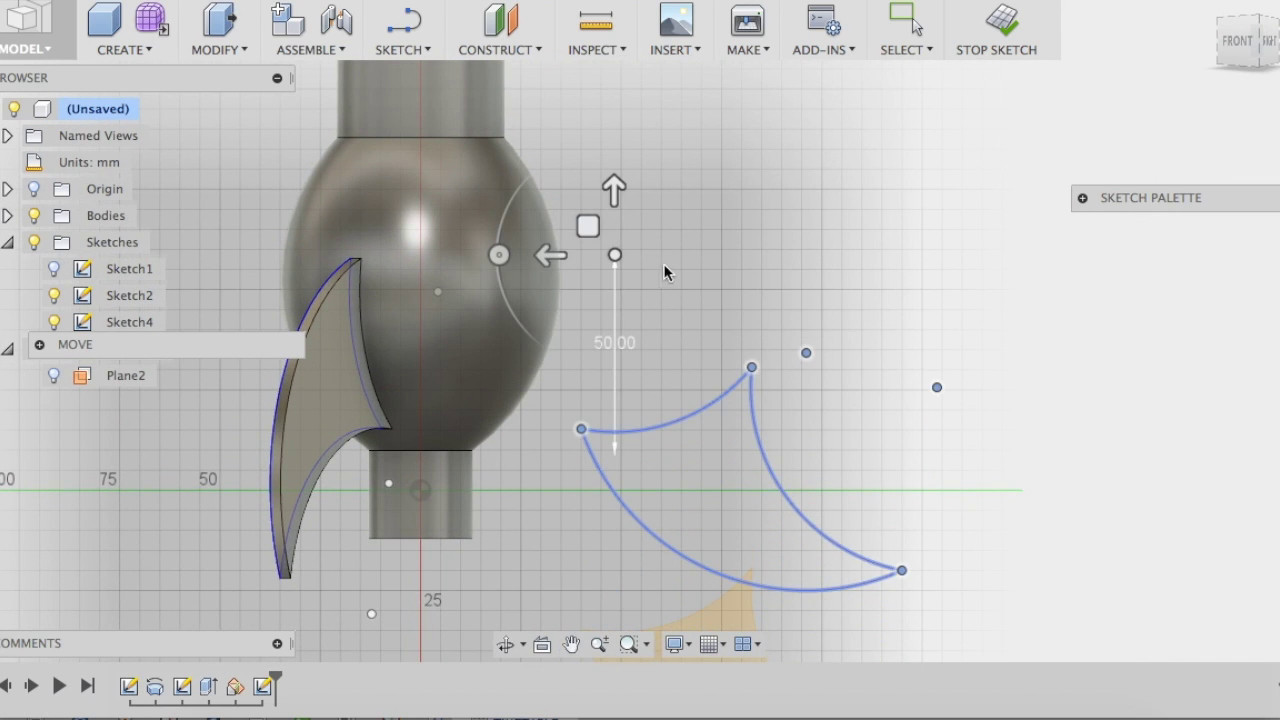
- Flip and rotate the pasted fin profile within the sketch plane until its long tip points downward and outward
{"action": "middle_click_drag", "start_coordinate": [591, 291], "coordinate": [634, 363], "text": "shift"}
{"action": "mouse_move", "coordinate": [638, 351]}
{"action": "left_mouse_down"}
{"action": "mouse_move", "coordinate": [702, 305]}
{"action": "mouse_move", "coordinate": [648, 196]}
{"action": "mouse_move", "coordinate": [557, 191]}
{"action": "mouse_move", "coordinate": [528, 209]}
{"action": "left_mouse_up"}
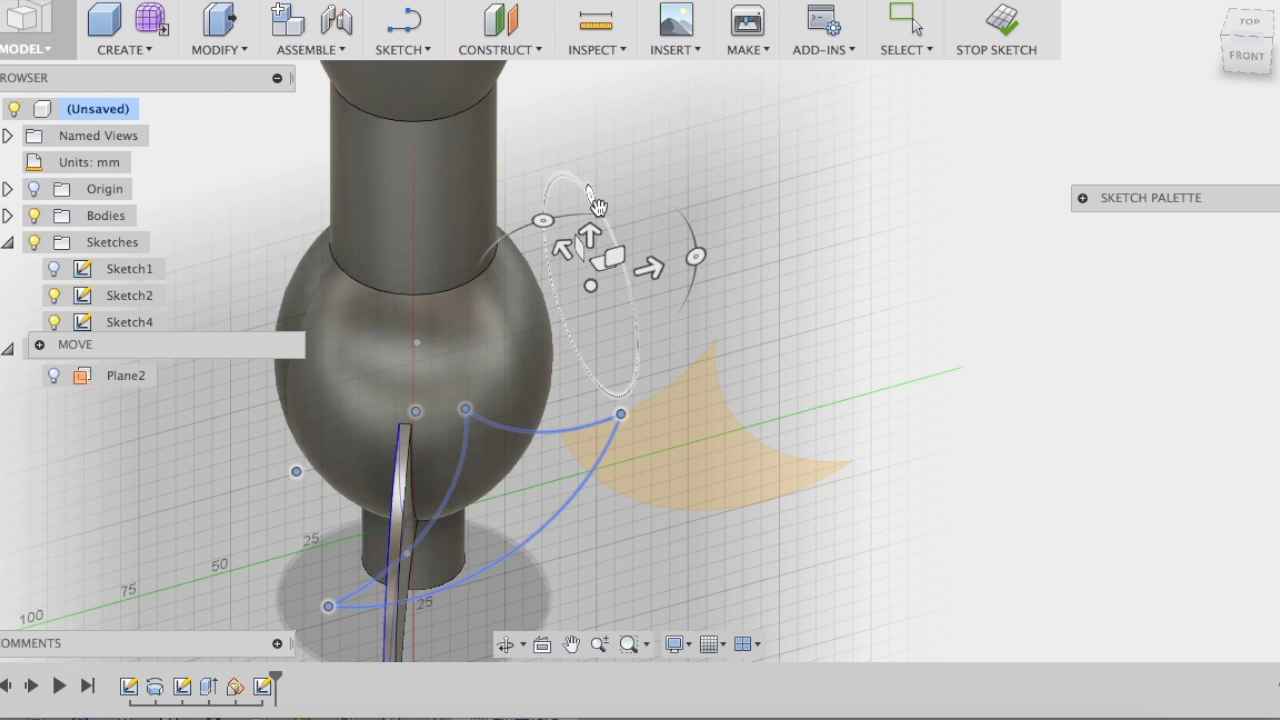
{"action": "mouse_move", "coordinate": [695, 257]}
{"action": "left_mouse_down"}
{"action": "mouse_move", "coordinate": [657, 198]}
{"action": "mouse_move", "coordinate": [614, 196]}
{"action": "mouse_move", "coordinate": [592, 216]}
{"action": "left_mouse_up"}
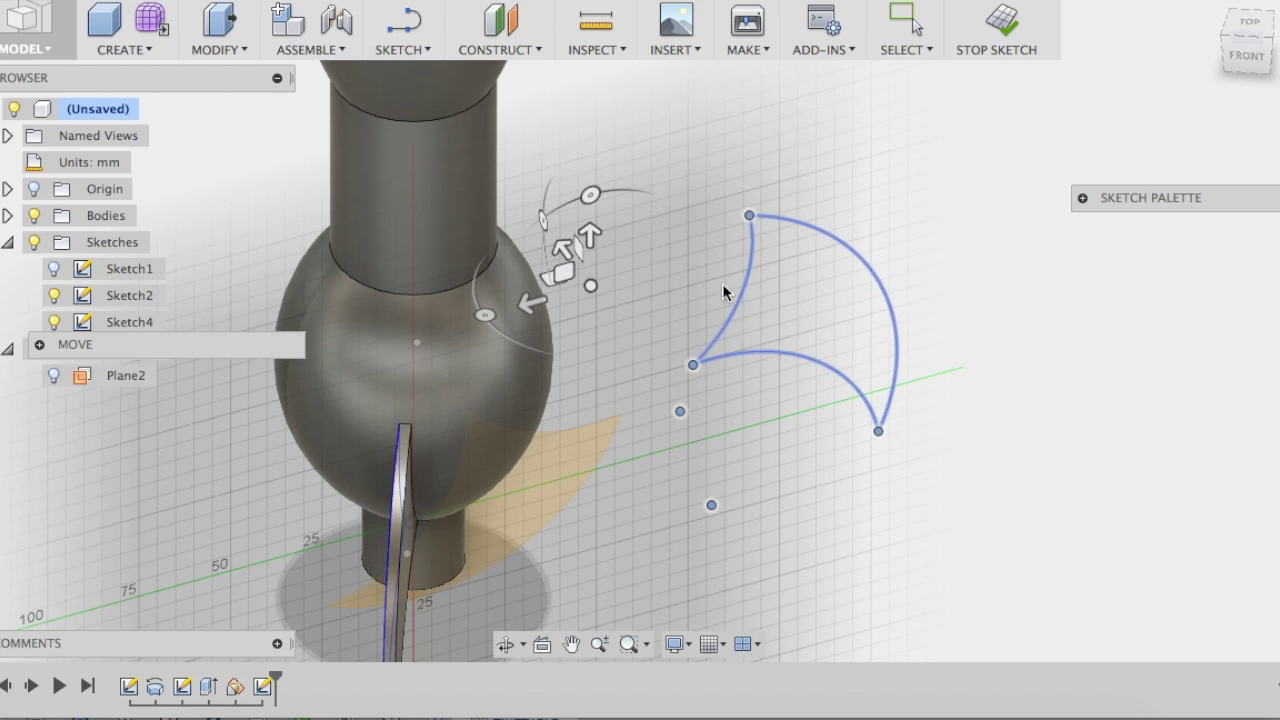
- Position the rotated fin profile against the lower side of the bulbous rocket body, opposite the existing fin, and finish the sketch
{"action": "left_click_drag", "start_coordinate": [537, 305], "coordinate": [340, 367]}
{"action": "middle_click_drag", "start_coordinate": [557, 484], "coordinate": [517, 434], "text": "shift"}
{"action": "mouse_move", "coordinate": [428, 178]}
{"action": "left_mouse_down"}
{"action": "mouse_move", "coordinate": [437, 216]}
{"action": "mouse_move", "coordinate": [429, 195]}
{"action": "left_mouse_up"}
{"action": "mouse_move", "coordinate": [372, 263]}
{"action": "left_mouse_down"}
{"action": "mouse_move", "coordinate": [360, 263]}
{"action": "mouse_move", "coordinate": [381, 262]}
{"action": "left_mouse_up"}
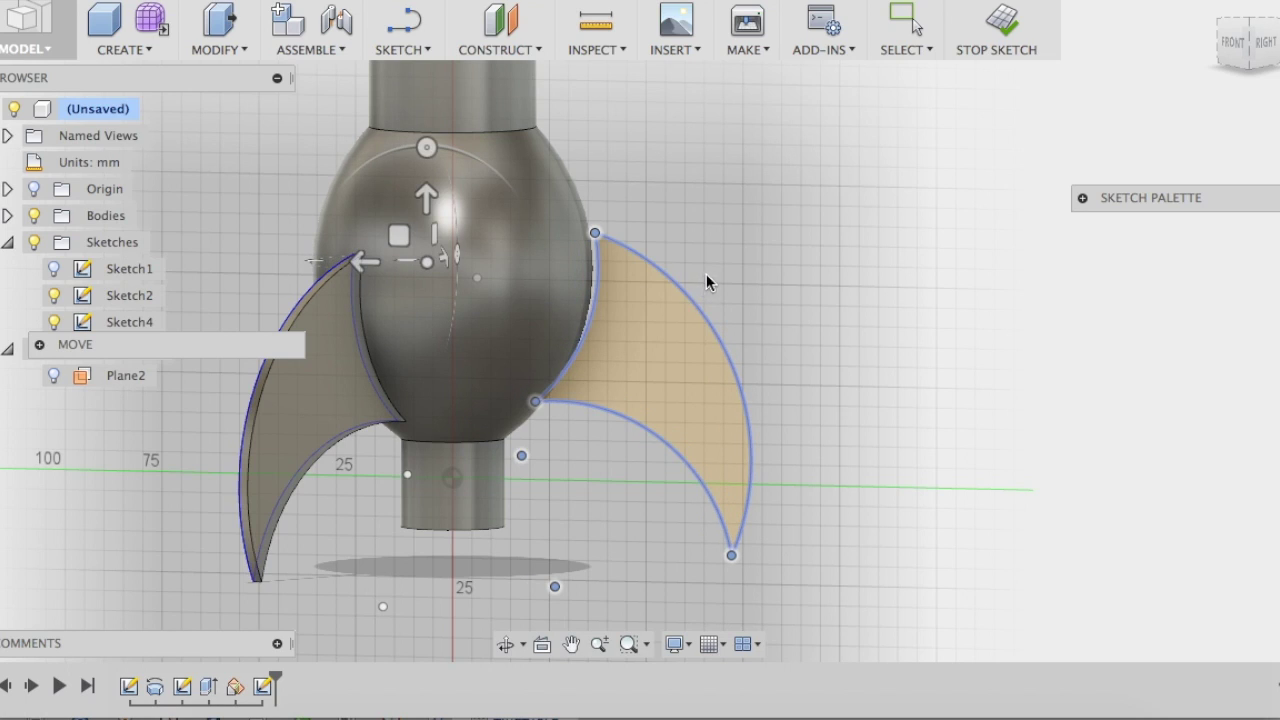
{"action": "left_click", "coordinate": [1004, 24]}
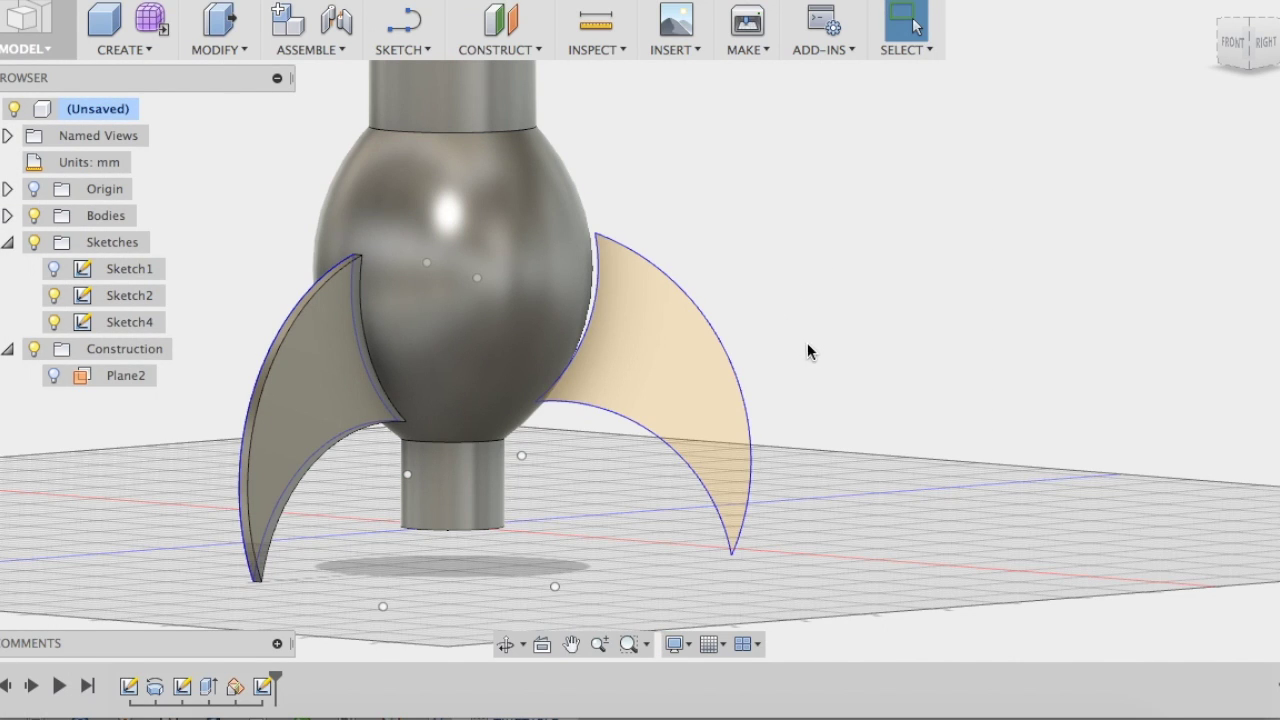
- Extrude the second fin profile 3 mm to one side as a new body
{"action": "mouse_move", "coordinate": [807, 342]}
{"action": "middle_mouse_down", "text": "shift"}
{"action": "mouse_move", "coordinate": [817, 300]}
{"action": "mouse_move", "coordinate": [737, 380]}
{"action": "mouse_move", "coordinate": [727, 435]}
{"action": "mouse_move", "coordinate": [743, 366]}
{"action": "mouse_move", "coordinate": [799, 343]}
{"action": "middle_mouse_up", "text": "shift"}
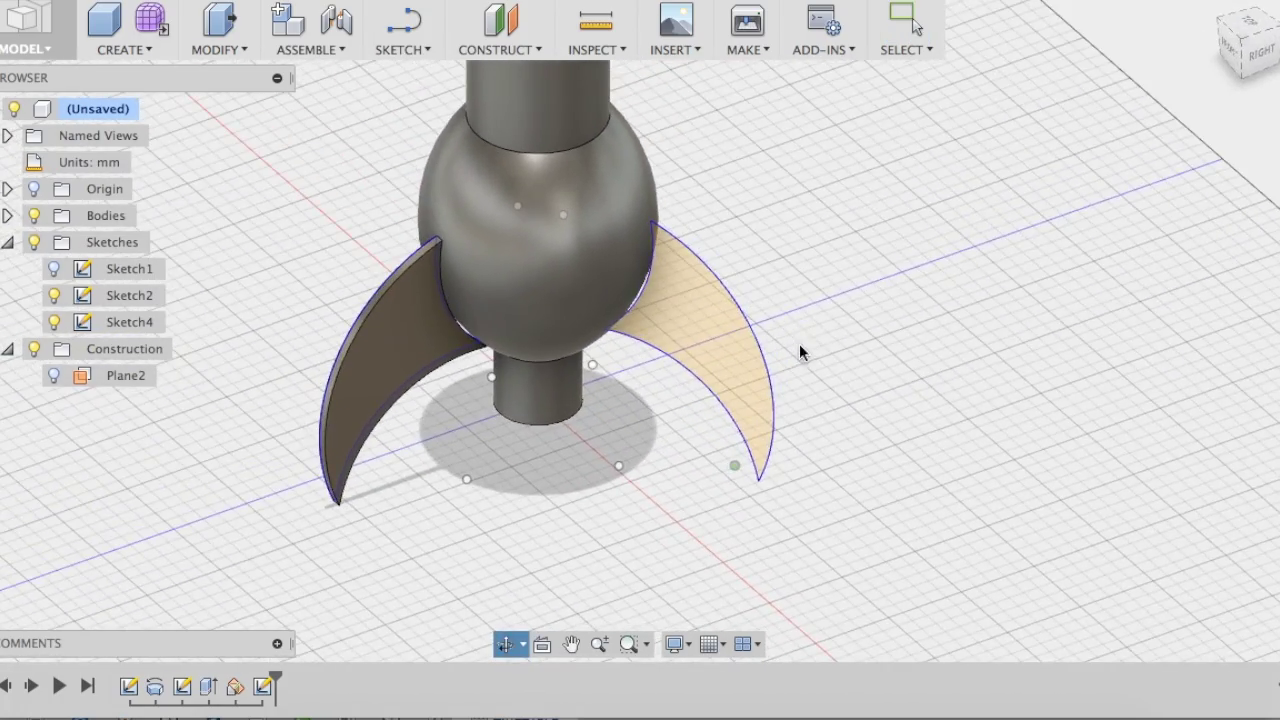
{"action": "left_click", "coordinate": [681, 277]}
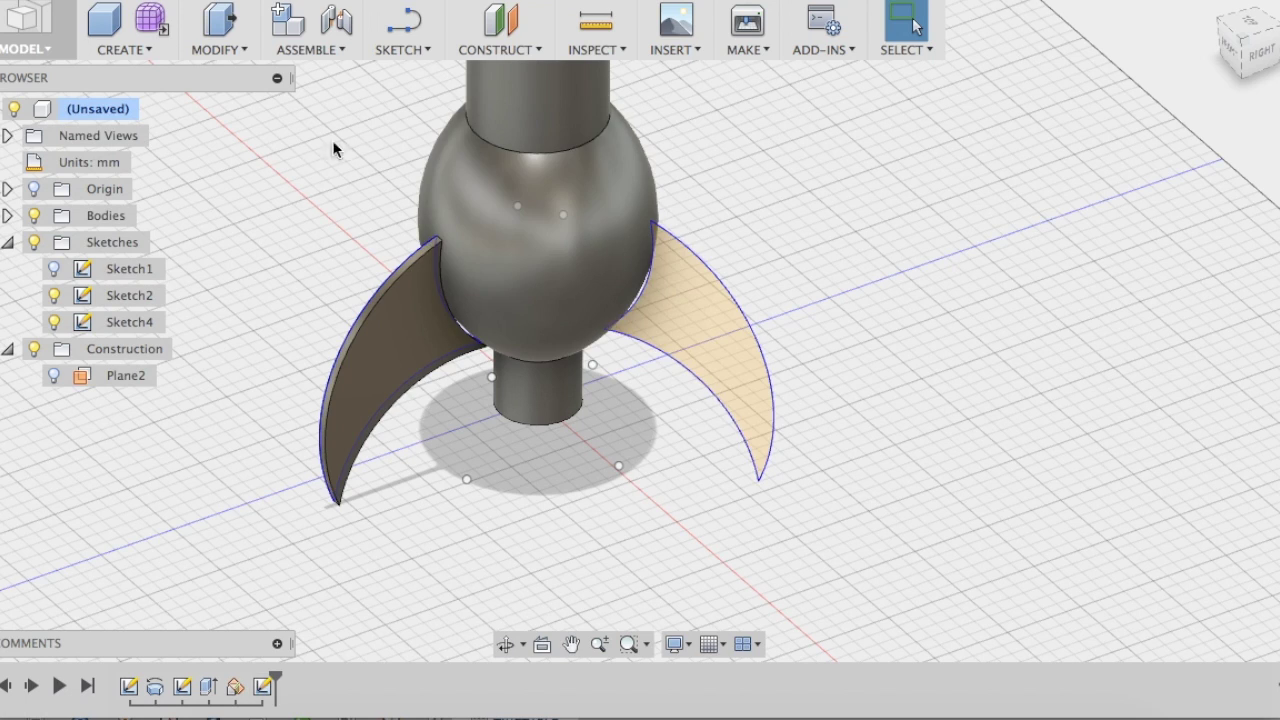
{"action": "left_click", "coordinate": [132, 52]}
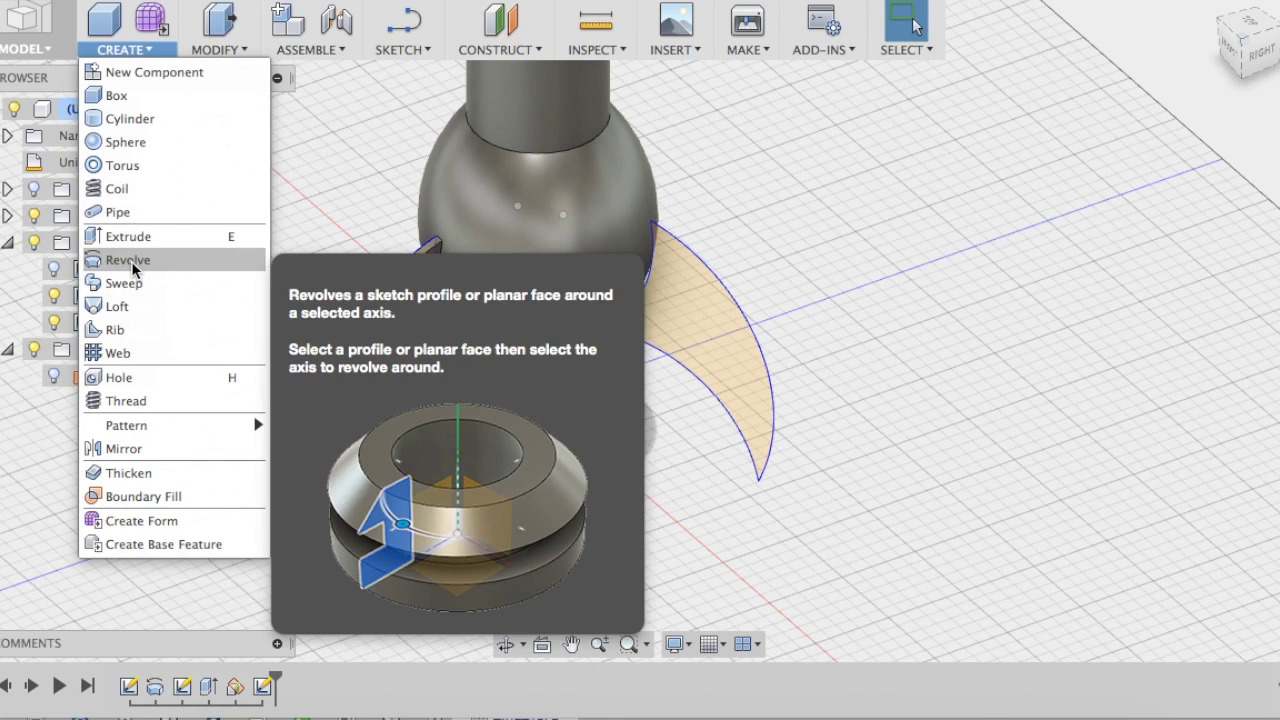
{"action": "left_click", "coordinate": [120, 241]}
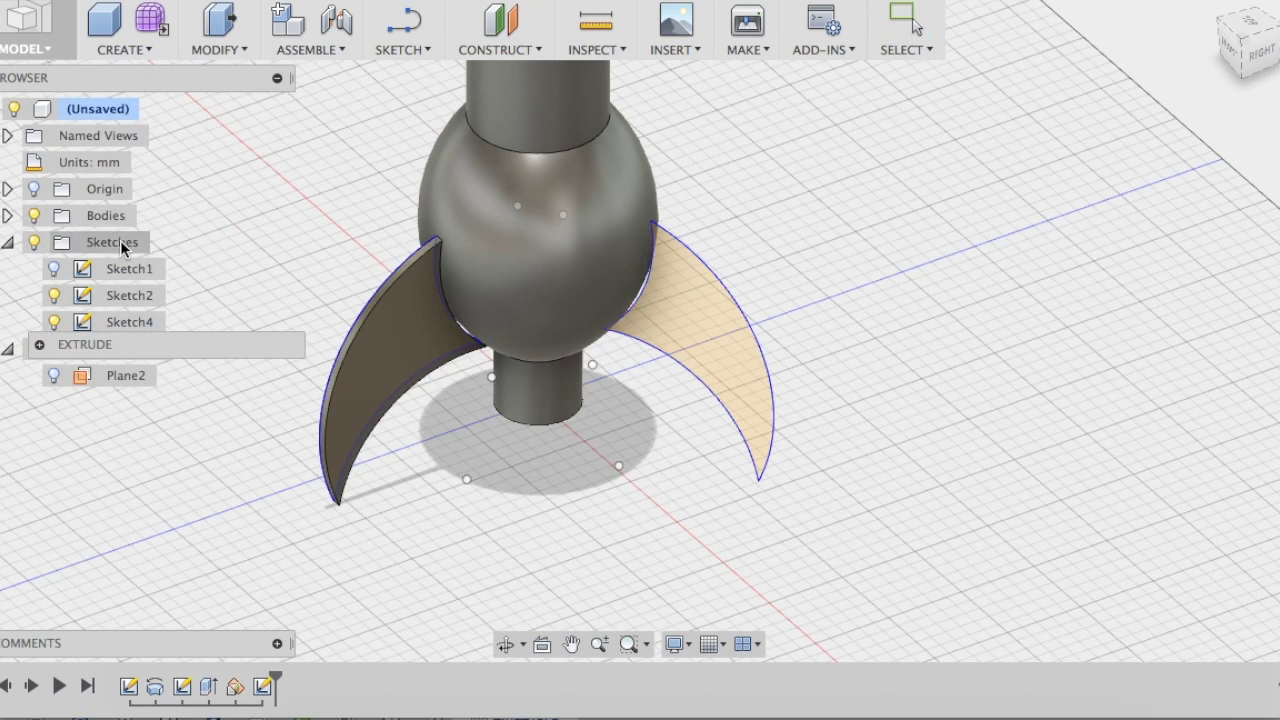
{"action": "left_click", "coordinate": [728, 306]}
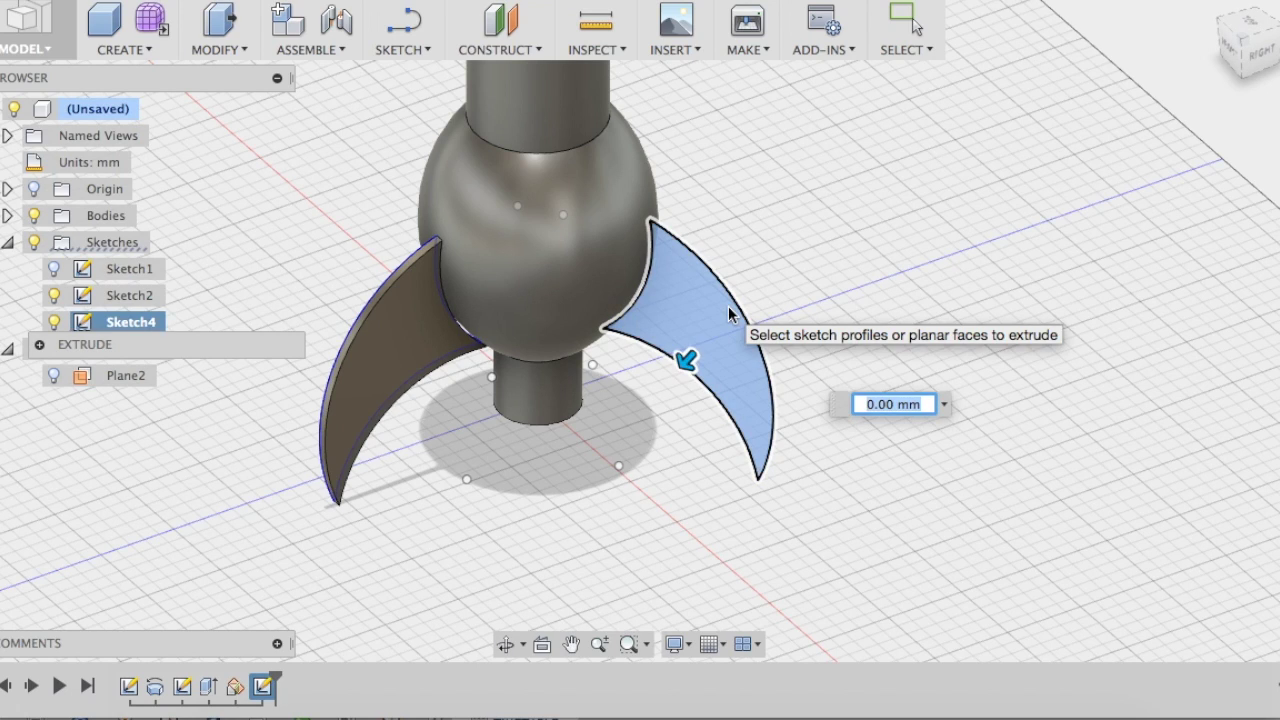
{"action": "type", "text": "3"}
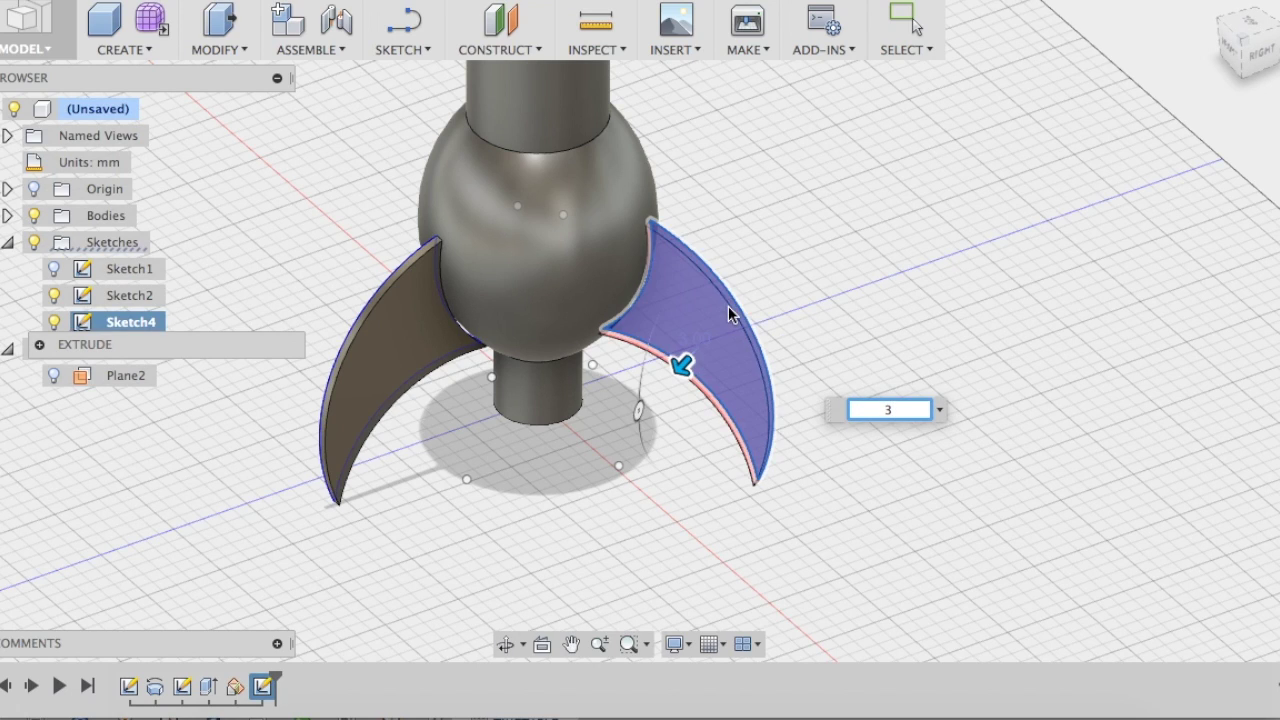
{"action": "left_click", "coordinate": [39, 344]}
{"action": "left_click", "coordinate": [184, 490]}
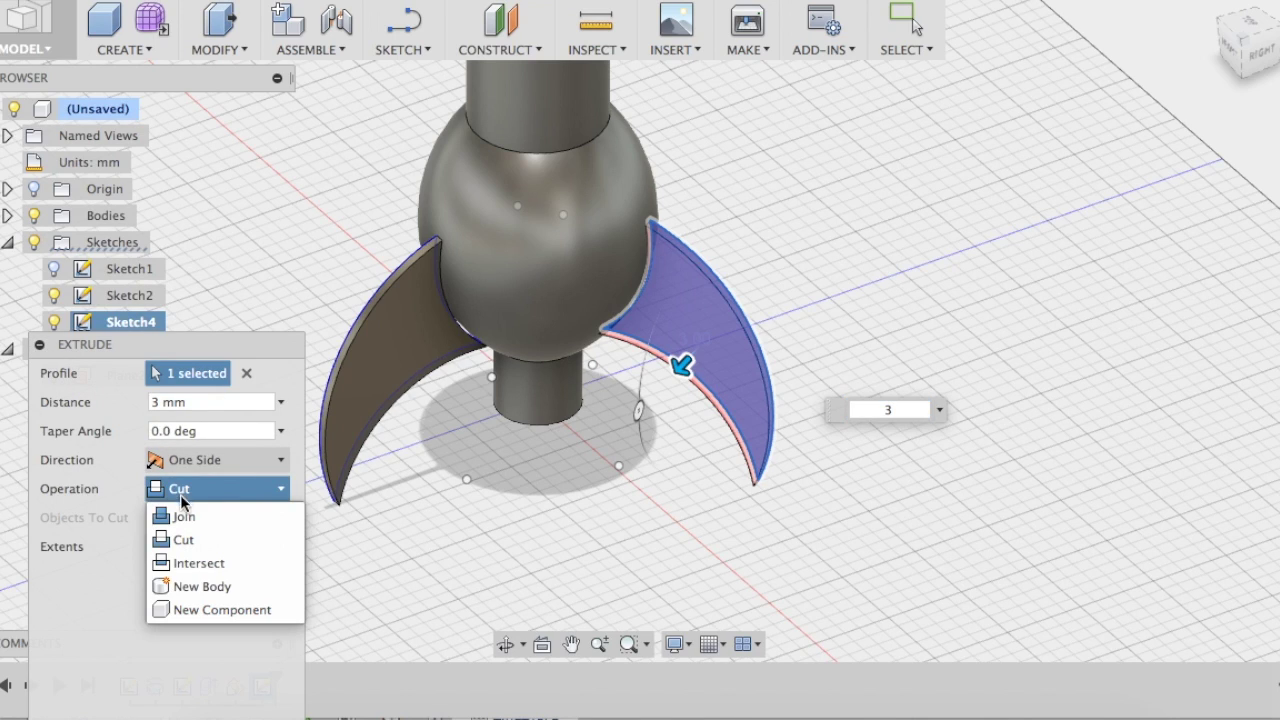
{"action": "left_click", "coordinate": [208, 586]}
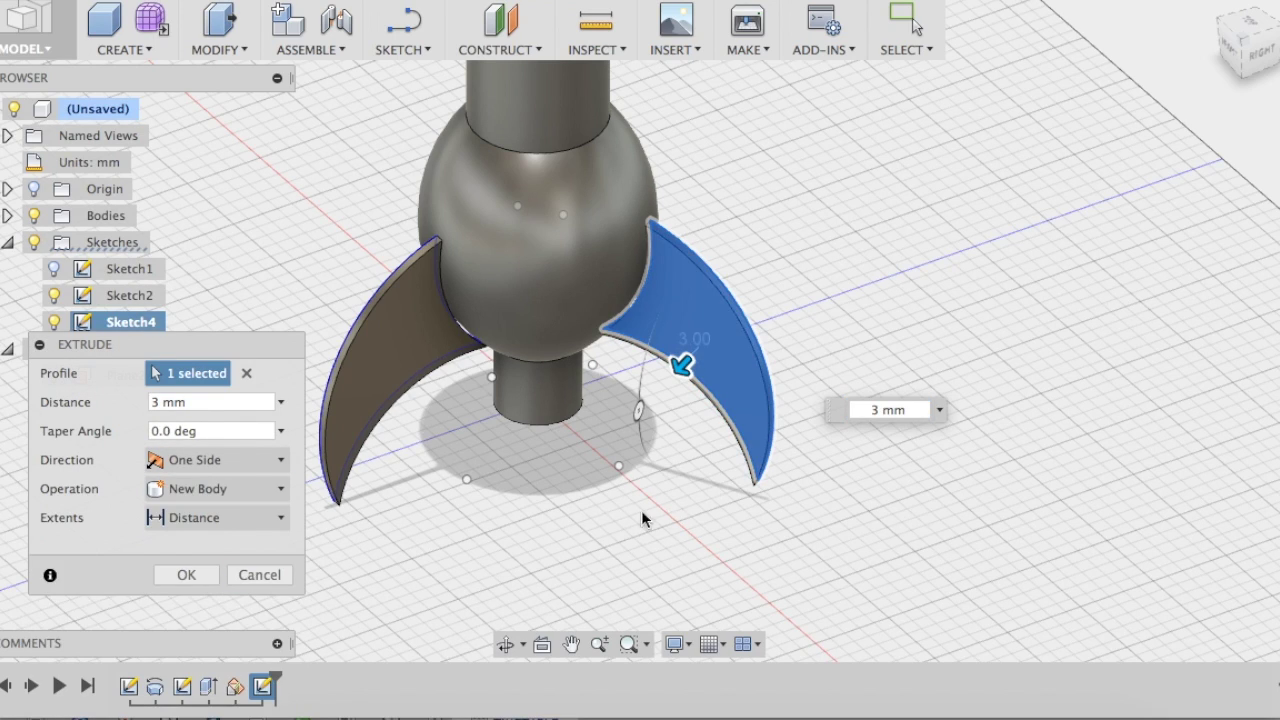
{"action": "left_click", "coordinate": [186, 575]}
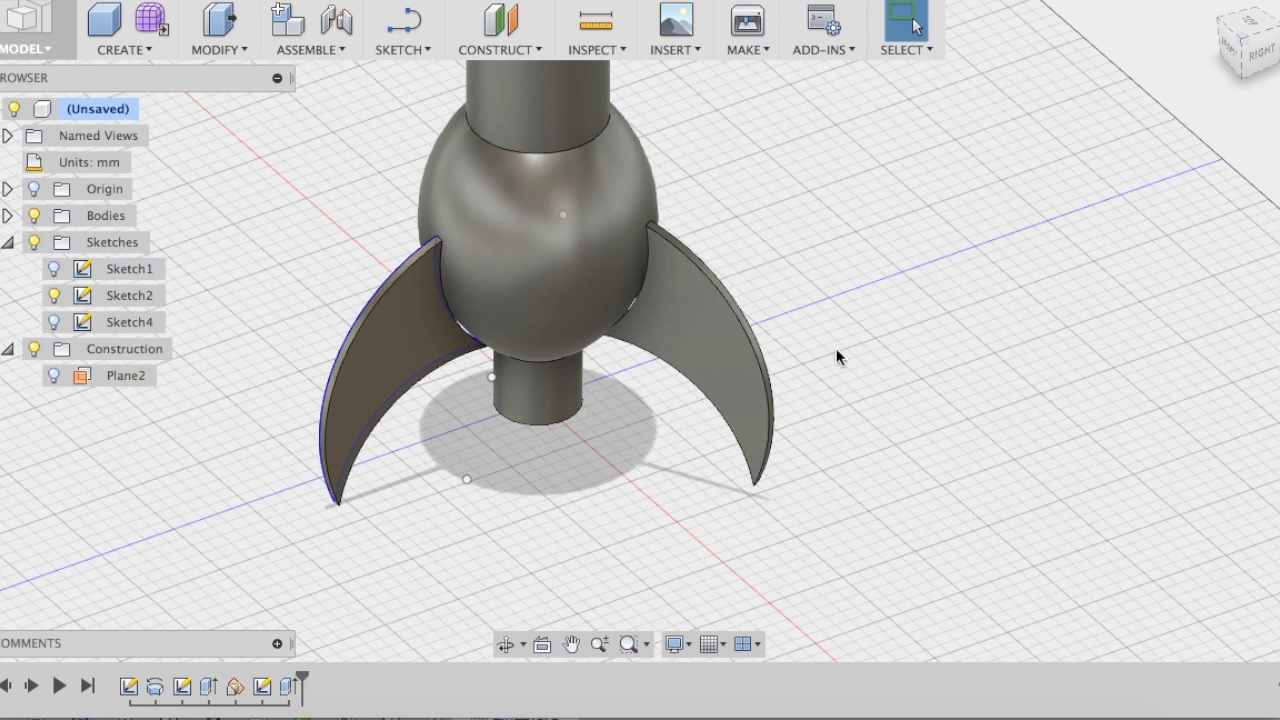